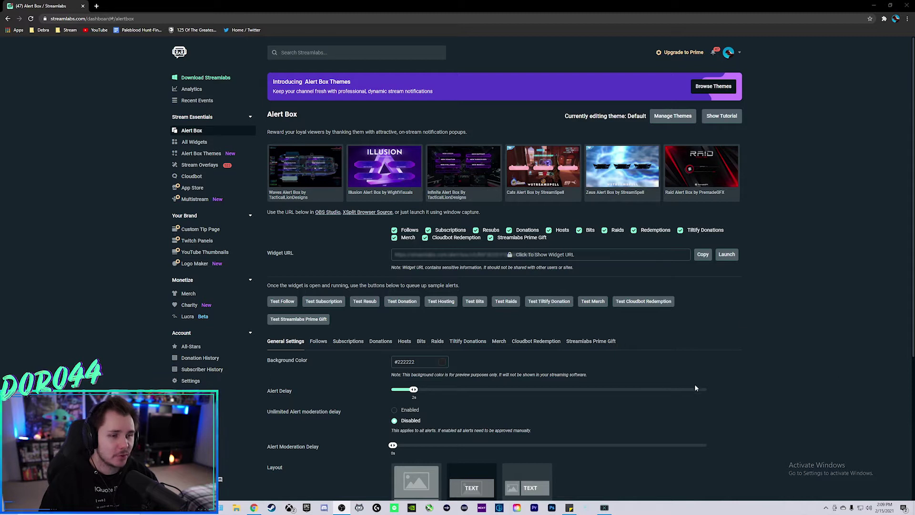
# Locate the Alert Box widget URL, switch to OBS and create a new Browser source in the Desktop scene.
pyautogui.scroll(-3, 745, 310)
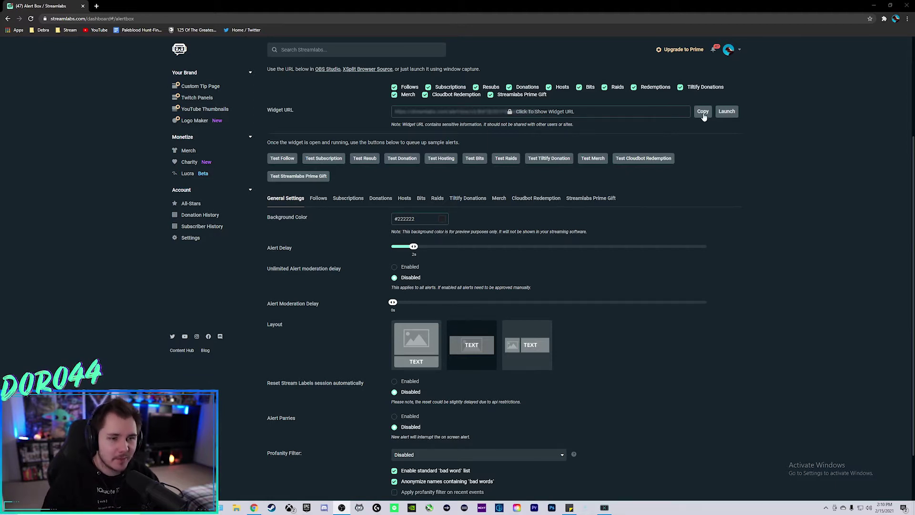
pyautogui.hotkey('alt', 'Tab')
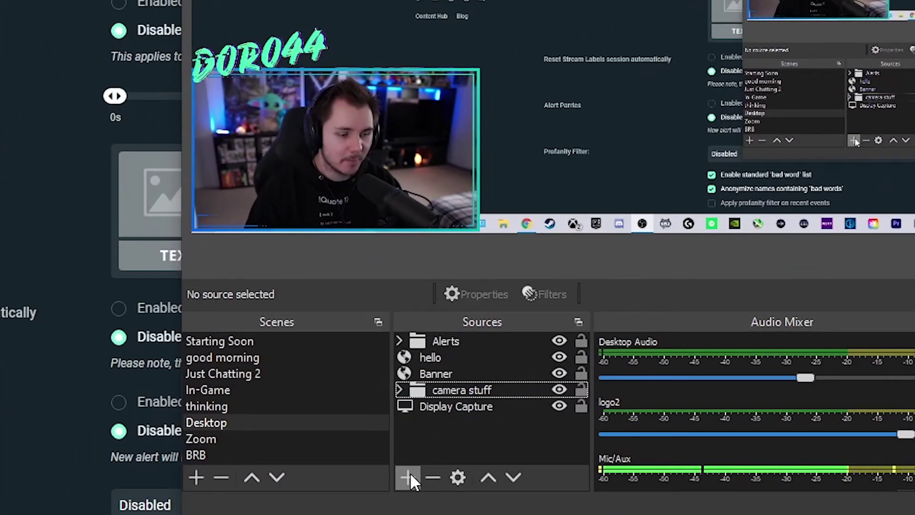
pyautogui.click(464, 457)
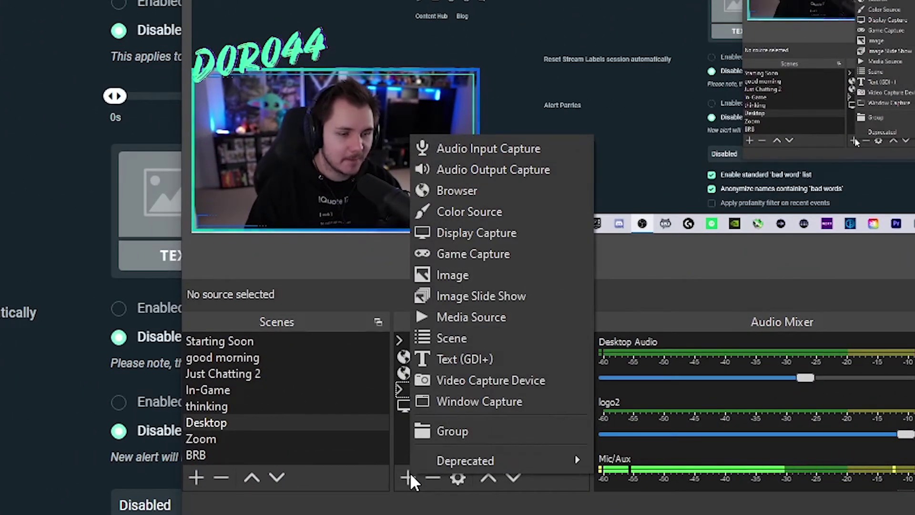
pyautogui.click(483, 191)
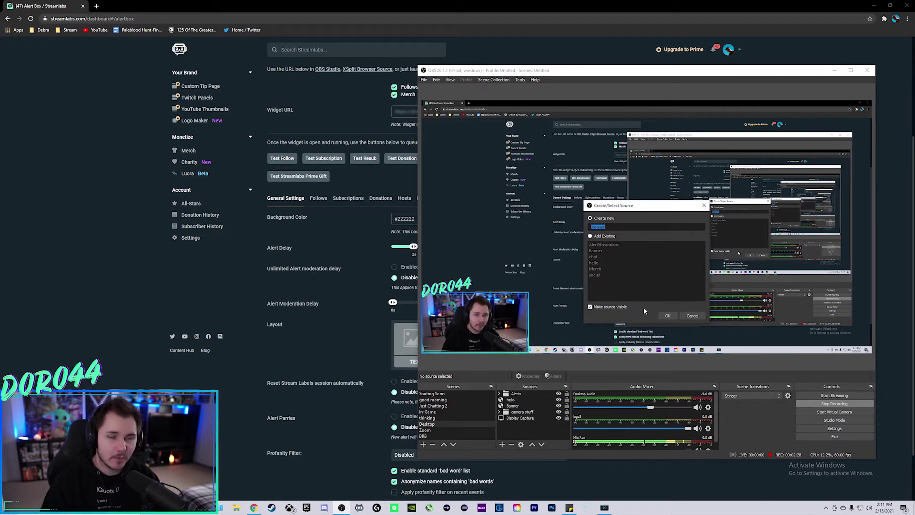
pyautogui.click(668, 315)
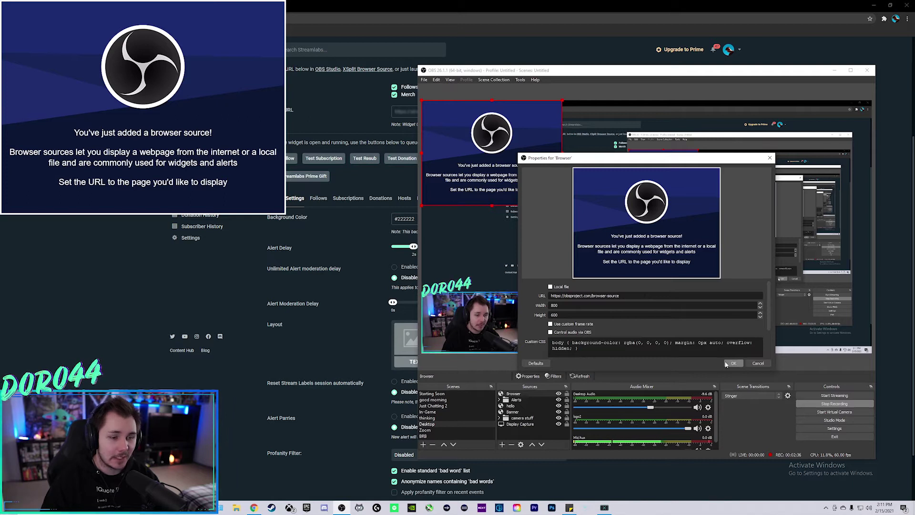
# Send a test follow alert from the Streamlabs Alert Box page and select the AlertStreamlabs source in the OBS Alerts group.
pyautogui.click(356, 180)
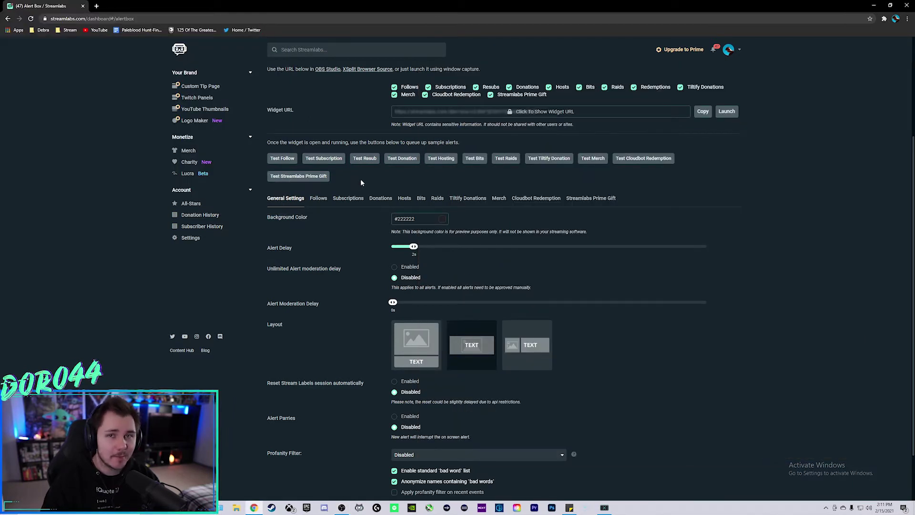
pyautogui.click(281, 160)
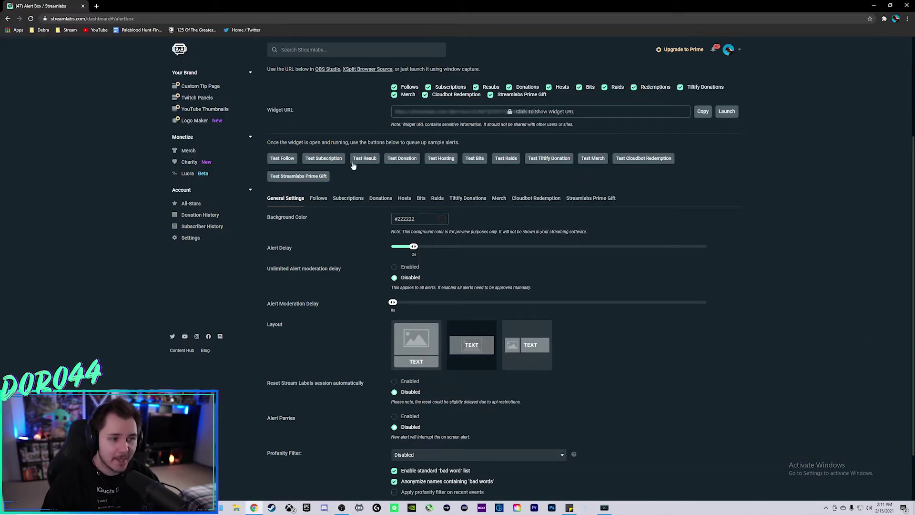
pyautogui.click(288, 159)
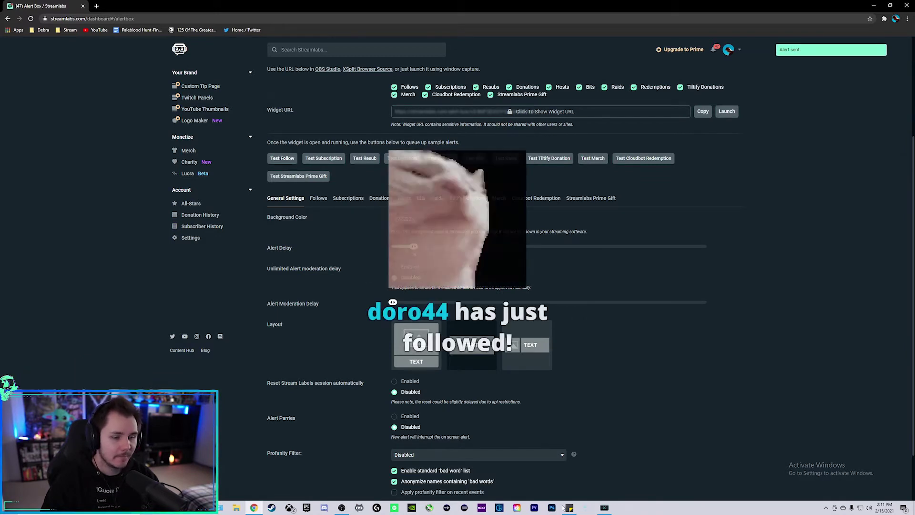
pyautogui.click(342, 507)
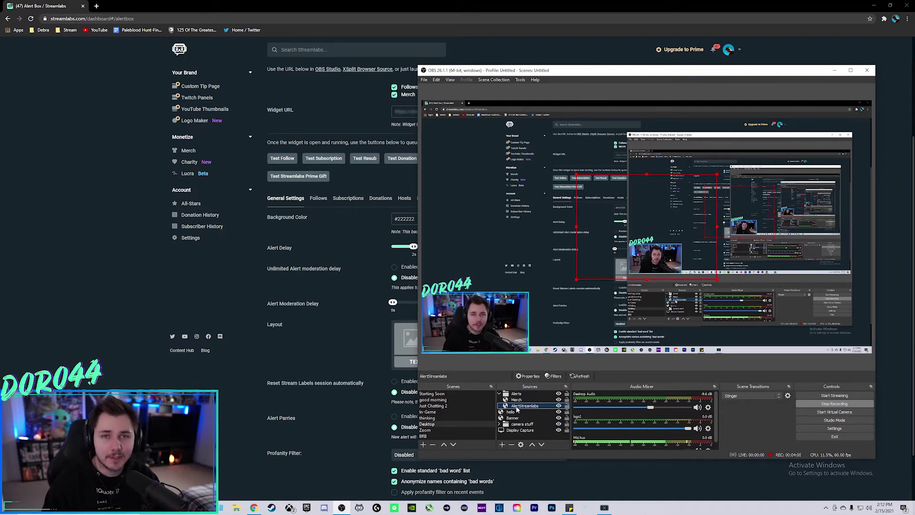
# Back in Streamlabs, review the general, Follows, Subscriptions and Bits alert settings, ending on the Follows settings.
pyautogui.click(356, 187)
pyautogui.scroll(-1, 356, 188)
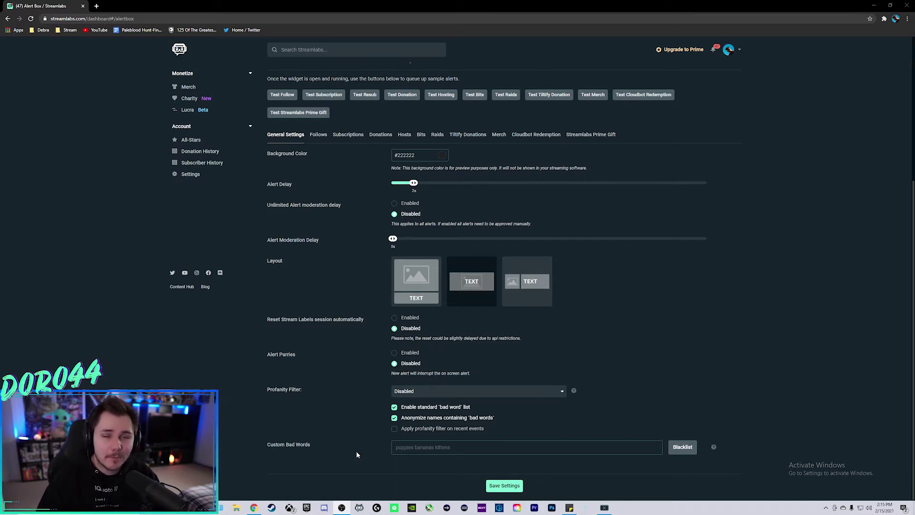
pyautogui.click(524, 447)
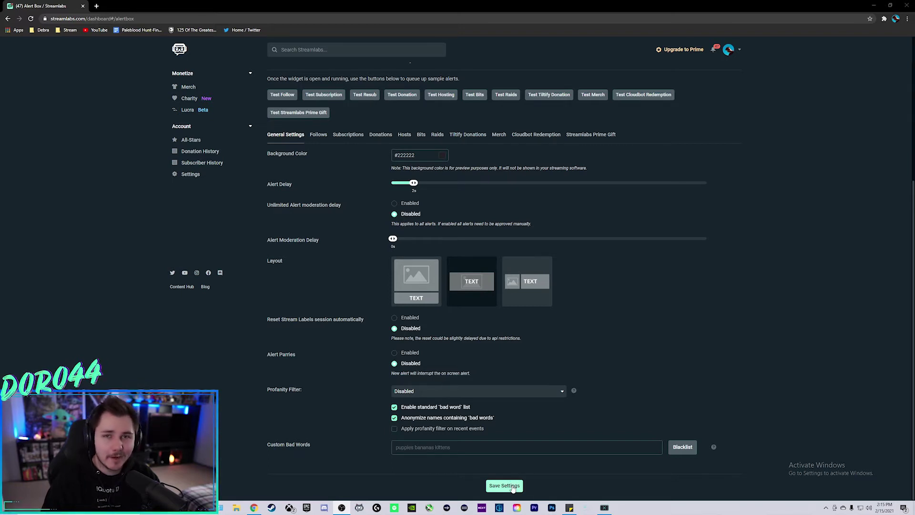
pyautogui.click(318, 134)
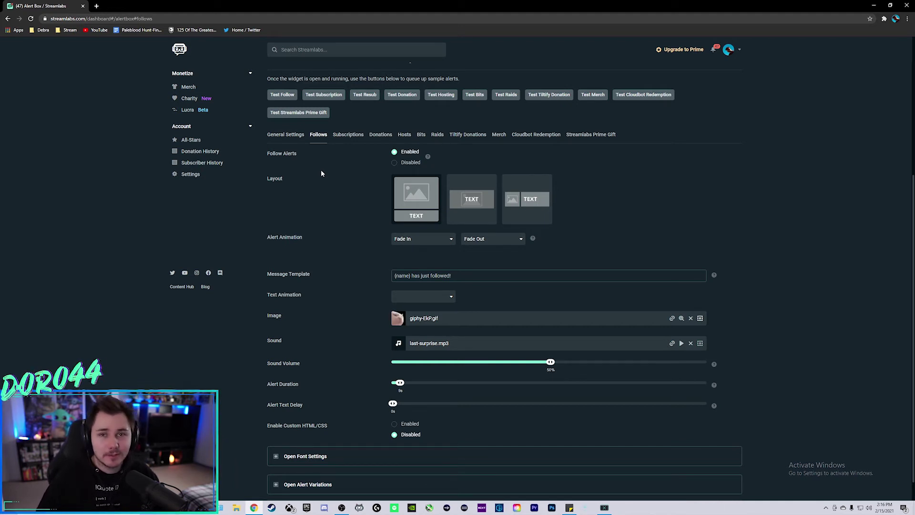
pyautogui.click(346, 136)
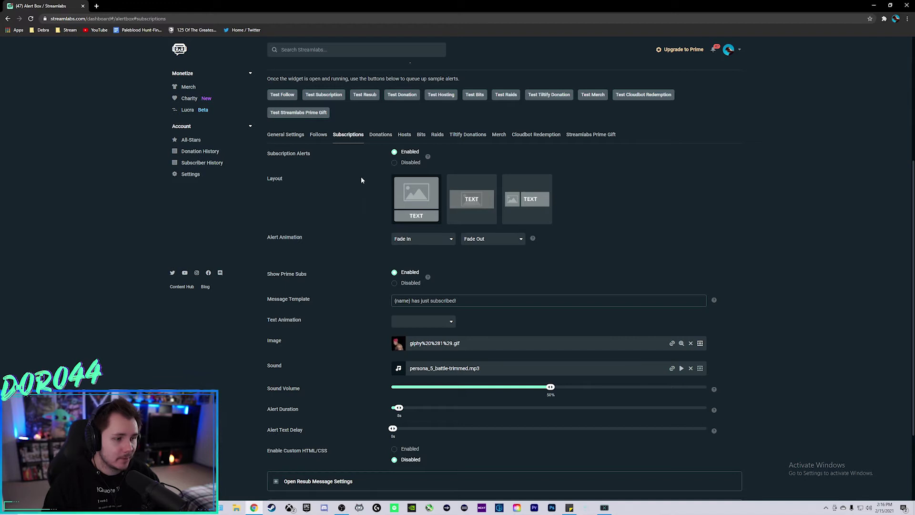
pyautogui.click(421, 135)
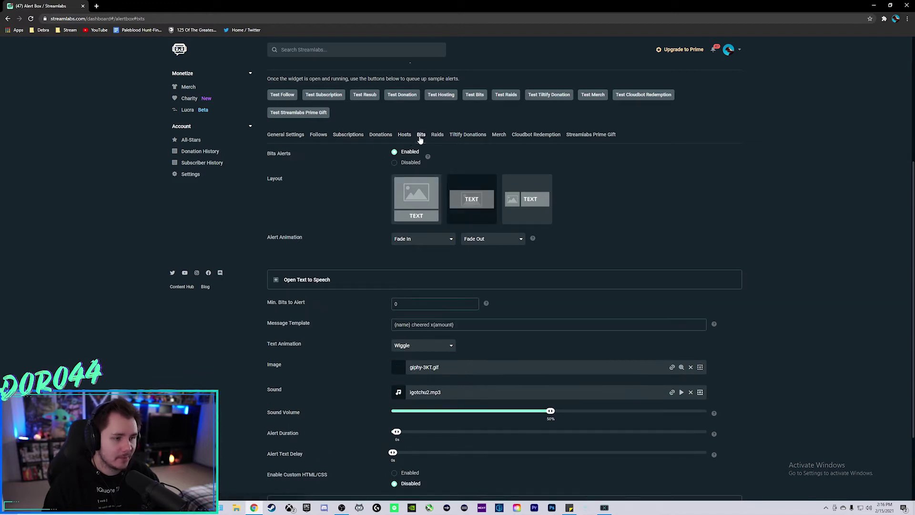
pyautogui.click(319, 134)
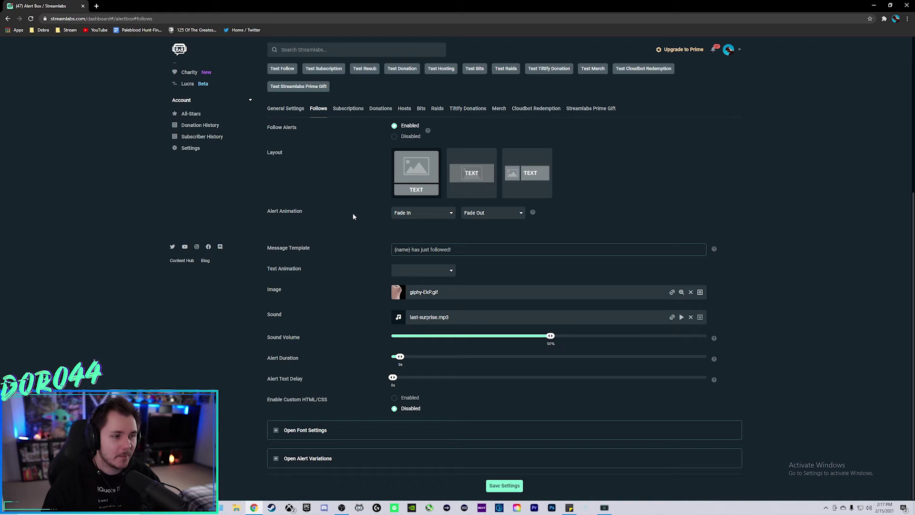
# Set the entrance animation of follow alerts to Bounce In and send a test follow alert.
pyautogui.click(446, 217)
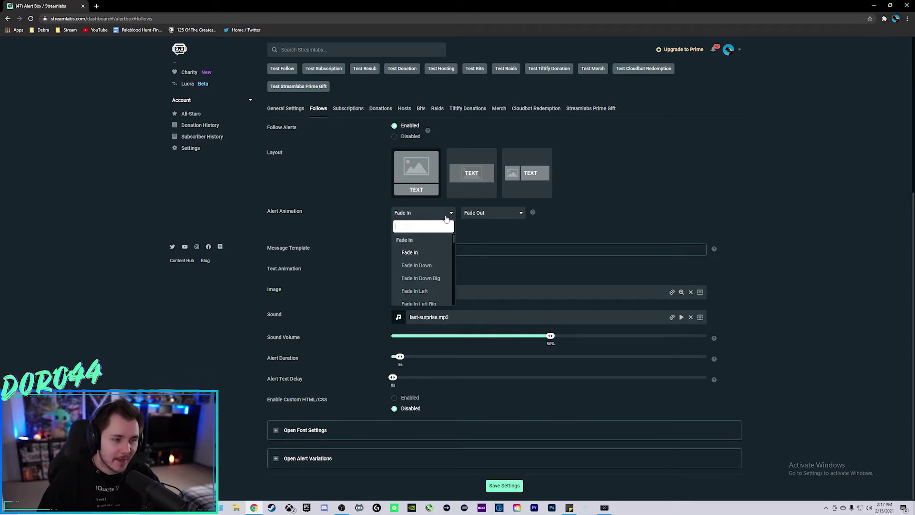
pyautogui.scroll(-5, 433, 245)
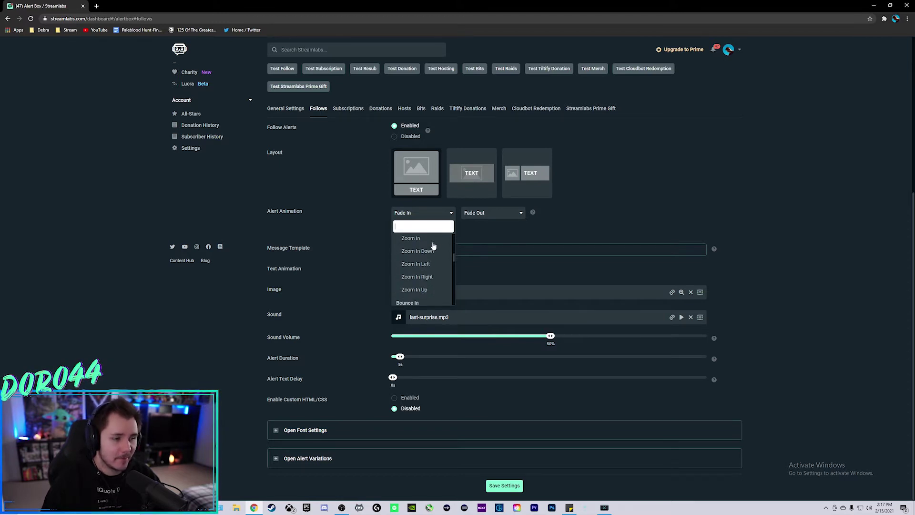
pyautogui.scroll(-2, 432, 251)
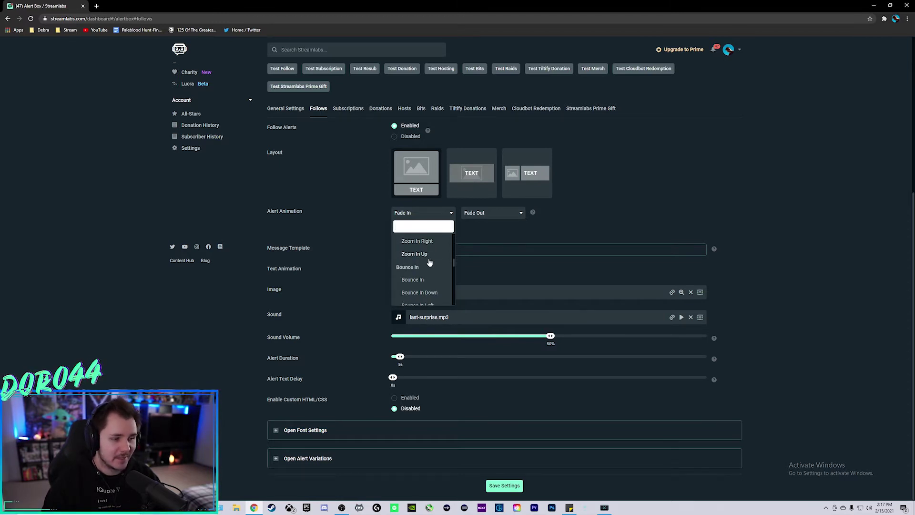
pyautogui.click(413, 280)
pyautogui.press('super+Down')
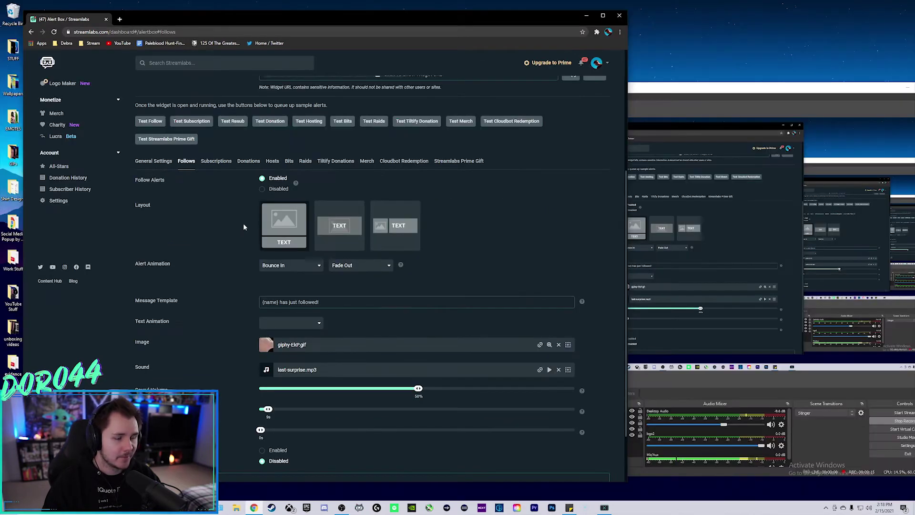
pyautogui.click(150, 122)
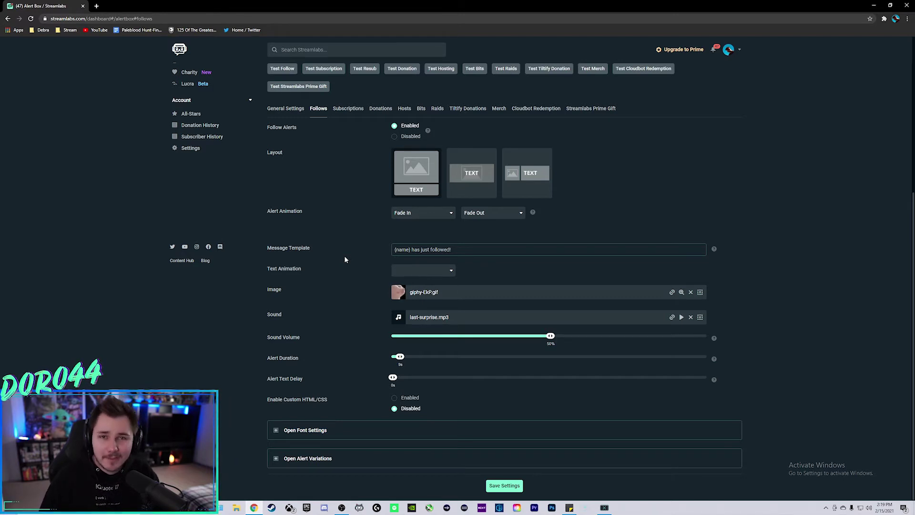
# Set the text animation of follow alerts to None.
pyautogui.click(439, 274)
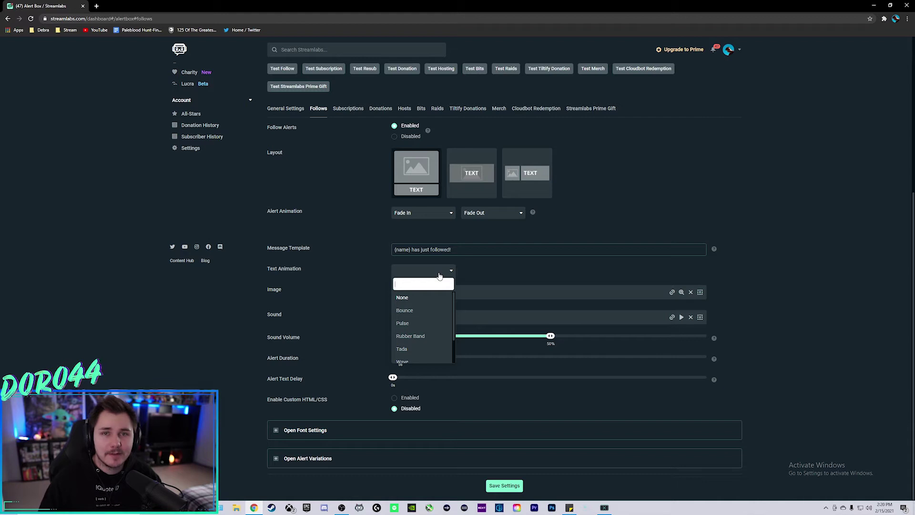
pyautogui.click(402, 297)
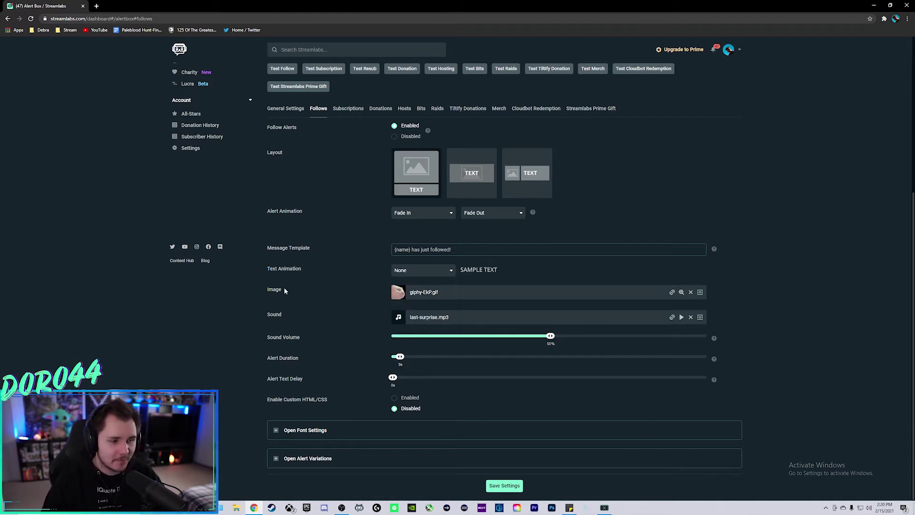
# Choose the stock gallery image 9NDQVTz.gif as the follow alert image and send a test follow alert.
pyautogui.click(701, 293)
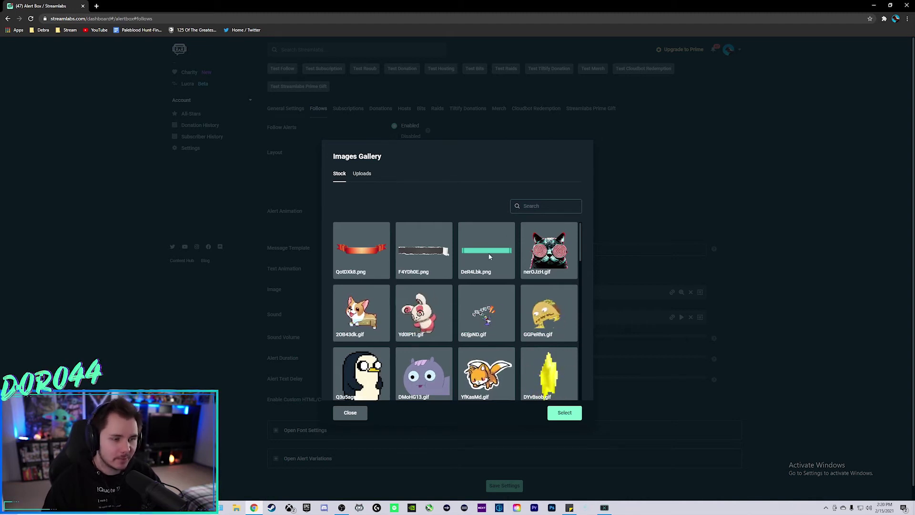
pyautogui.scroll(-2, 490, 255)
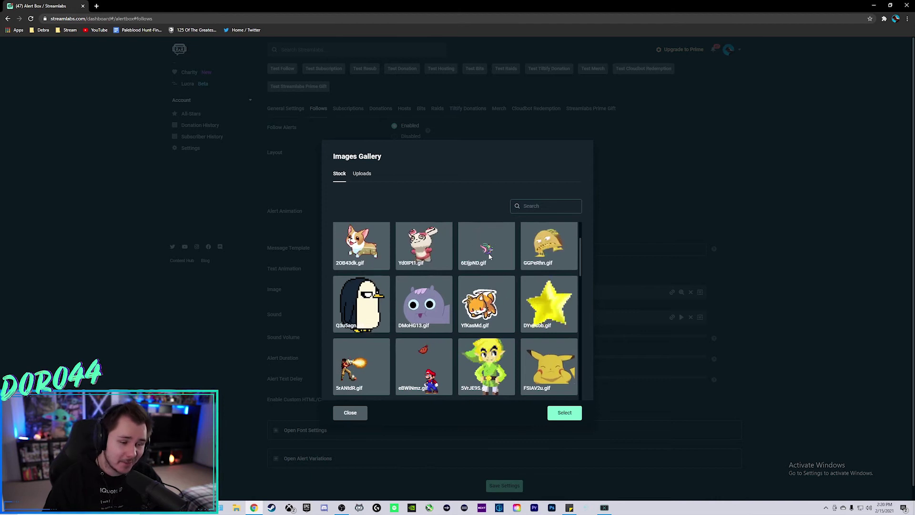
pyautogui.scroll(-1, 360, 260)
pyautogui.scroll(-1, 374, 269)
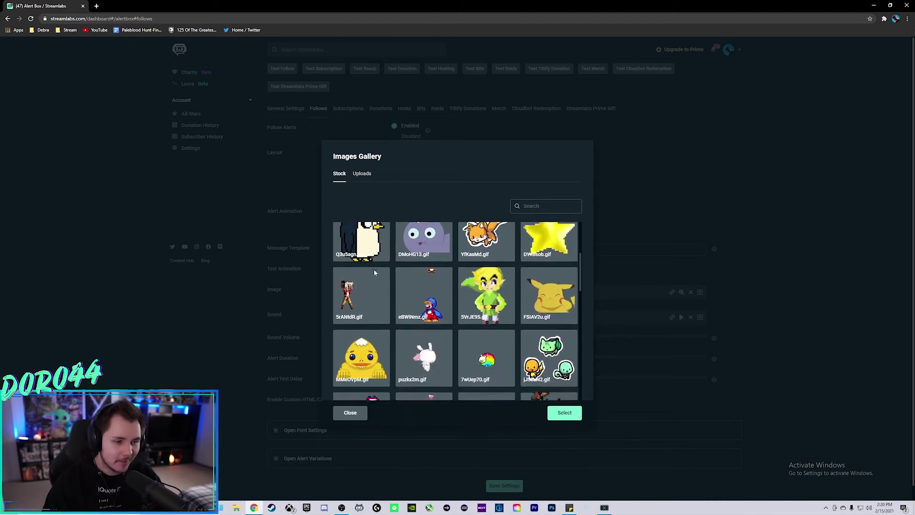
pyautogui.scroll(-3, 544, 301)
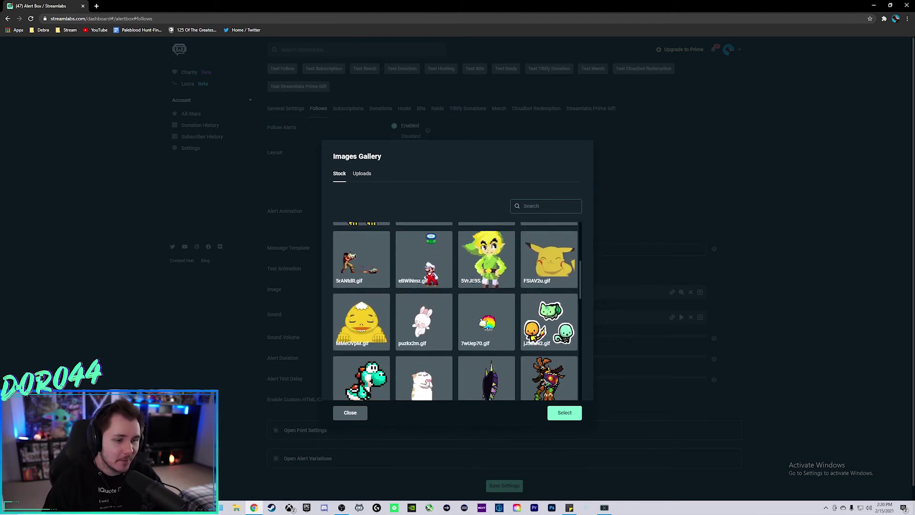
pyautogui.scroll(-5, 470, 280)
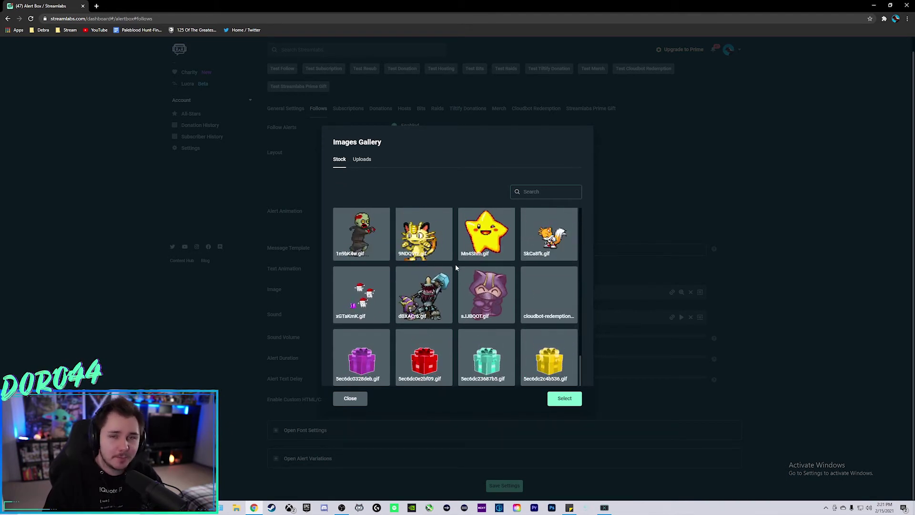
pyautogui.scroll(5, 458, 271)
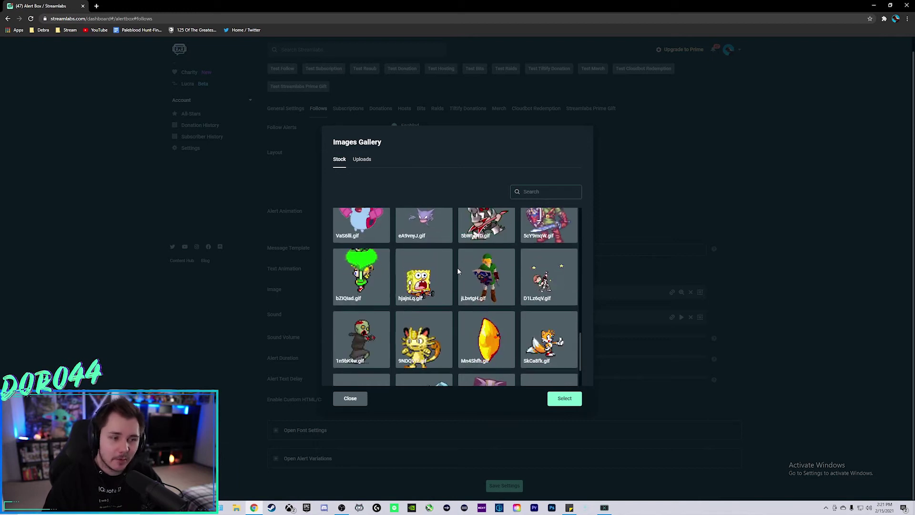
pyautogui.scroll(5, 483, 241)
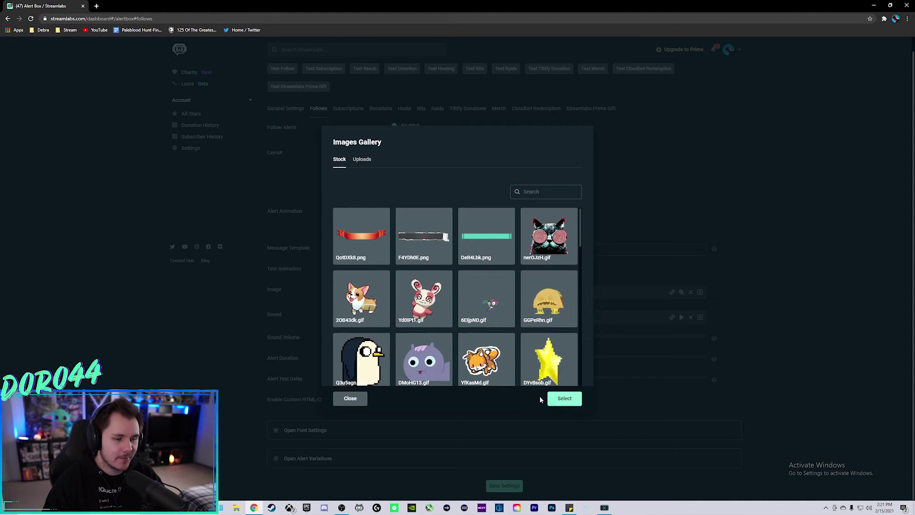
pyautogui.scroll(-5, 476, 310)
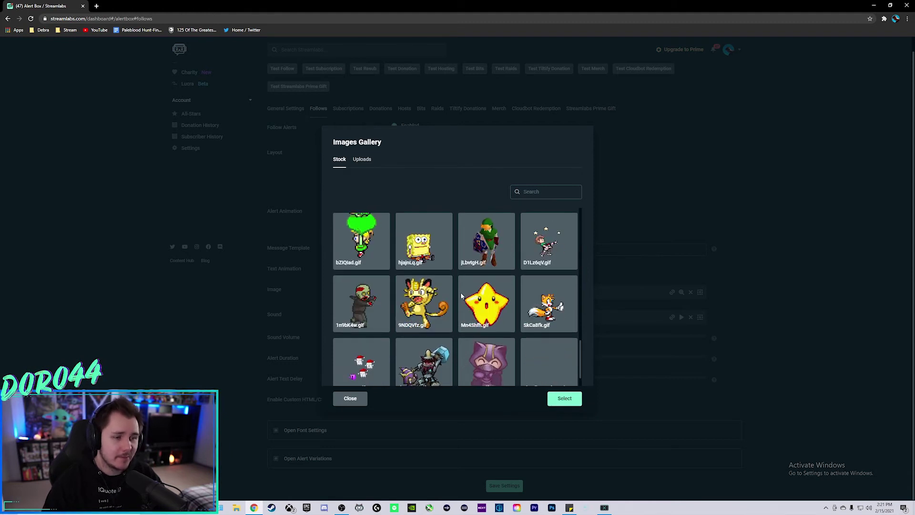
pyautogui.click(422, 302)
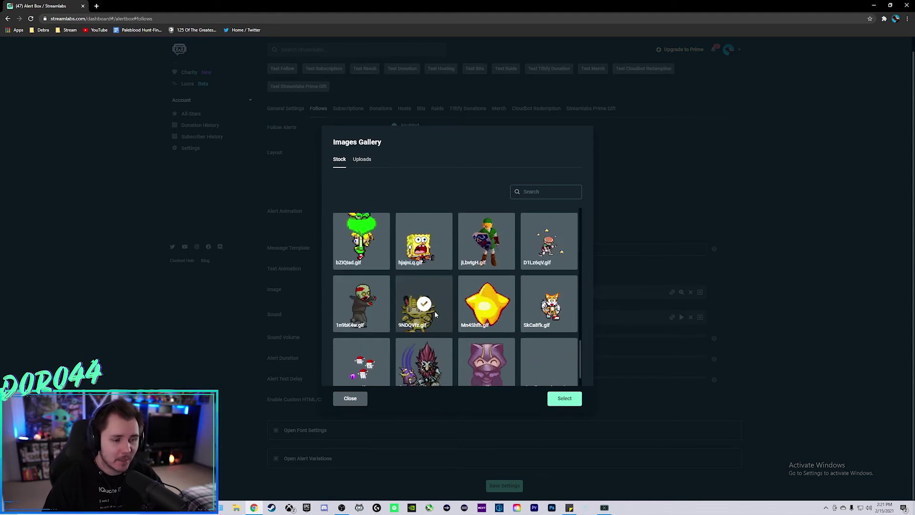
pyautogui.click(564, 399)
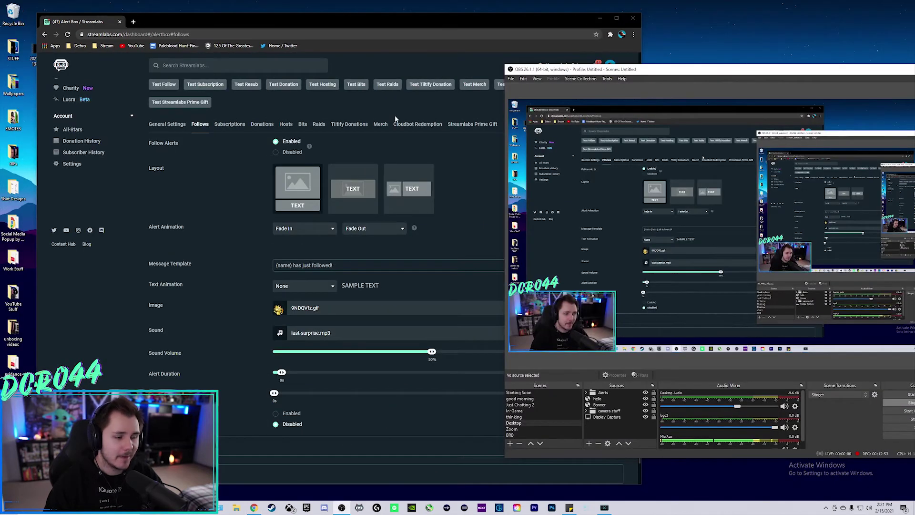
pyautogui.click(163, 85)
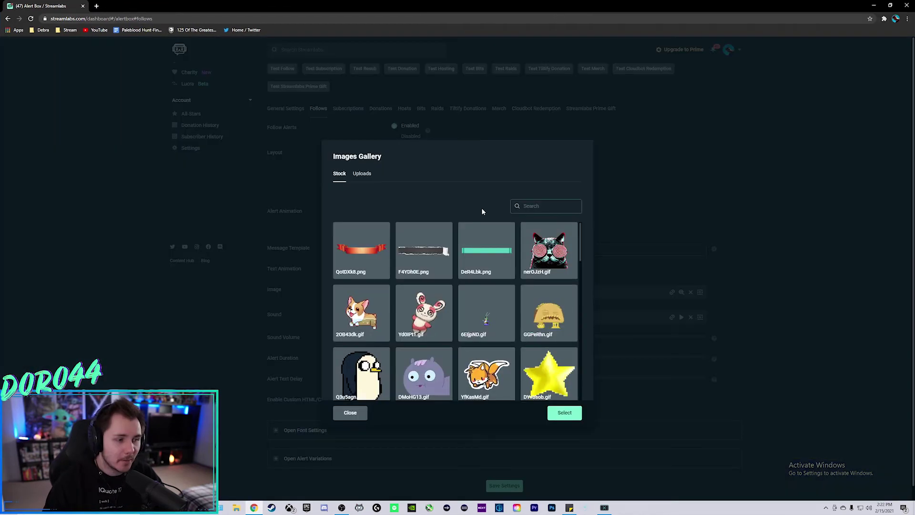
# Switch the Images Gallery to the uploaded images and look through them.
pyautogui.click(363, 174)
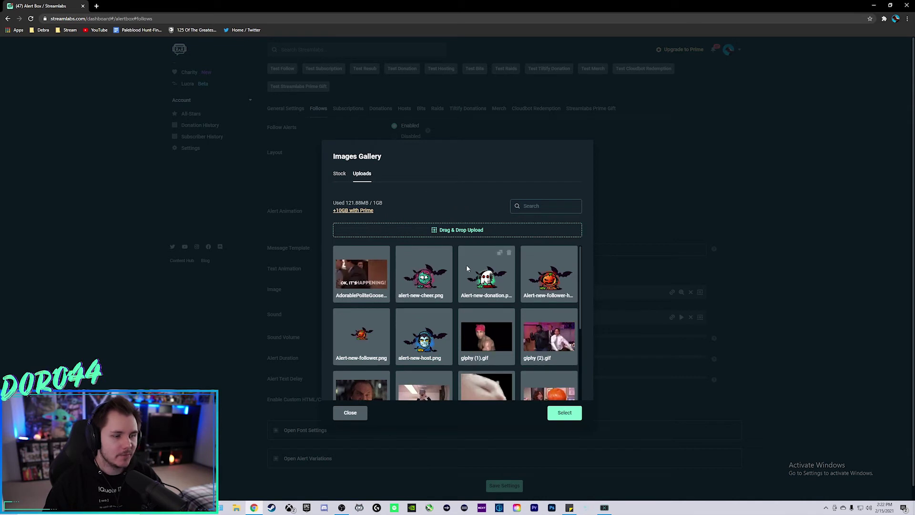
pyautogui.scroll(-2, 443, 296)
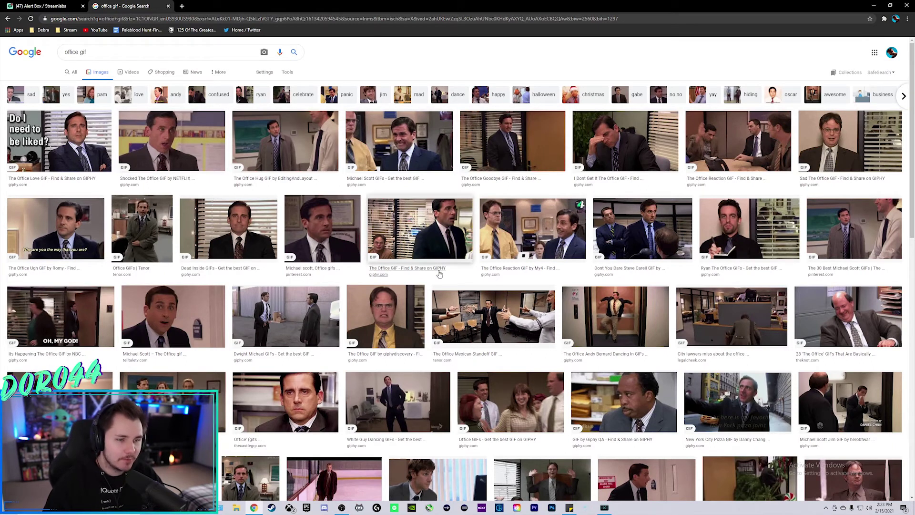
# Open the Ryan The Office GIF from the "office gif" image results on GIPHY and save it to the computer as giphy.gif.
pyautogui.click(750, 229)
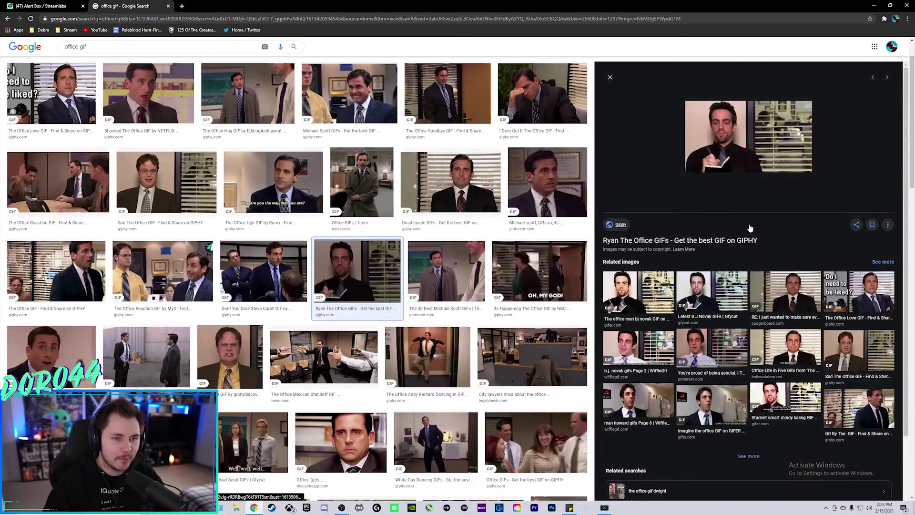
pyautogui.click(737, 170)
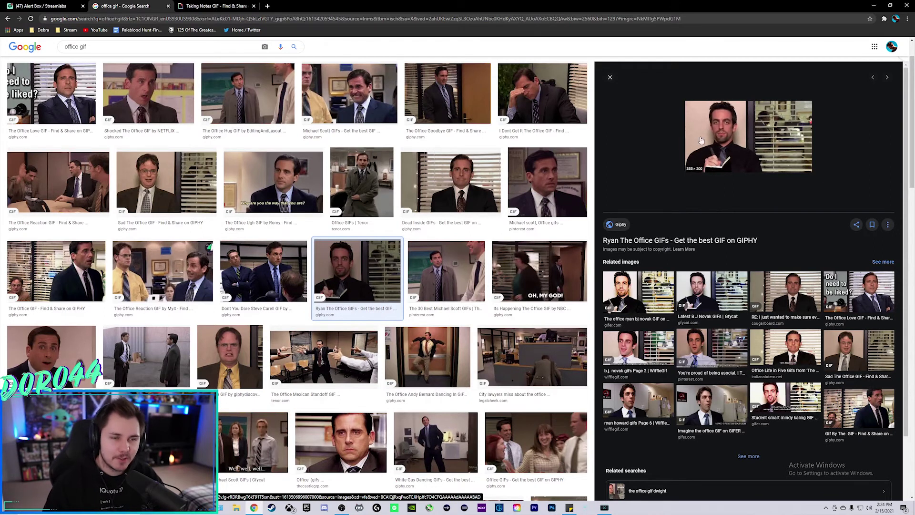
pyautogui.rightClick(744, 144)
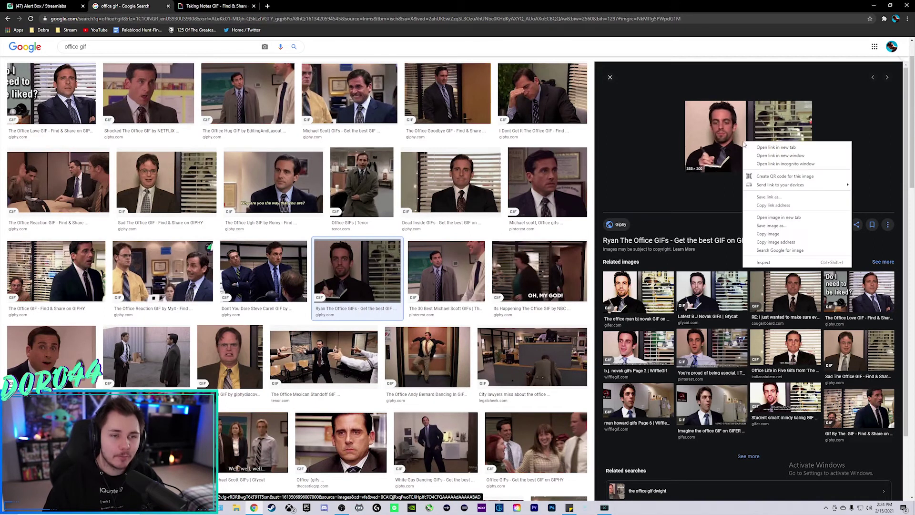
pyautogui.click(776, 217)
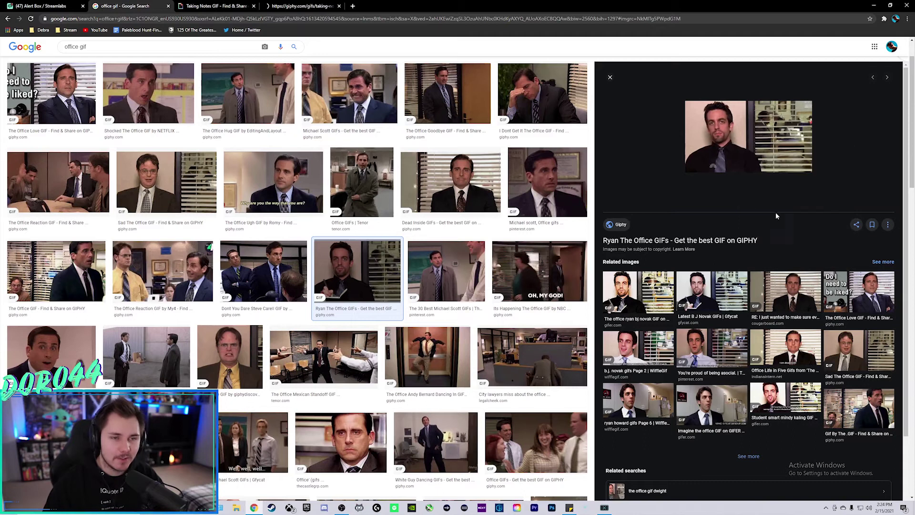
pyautogui.hotkey('ctrl', 'Tab')
pyautogui.hotkey('ctrl', 'w')
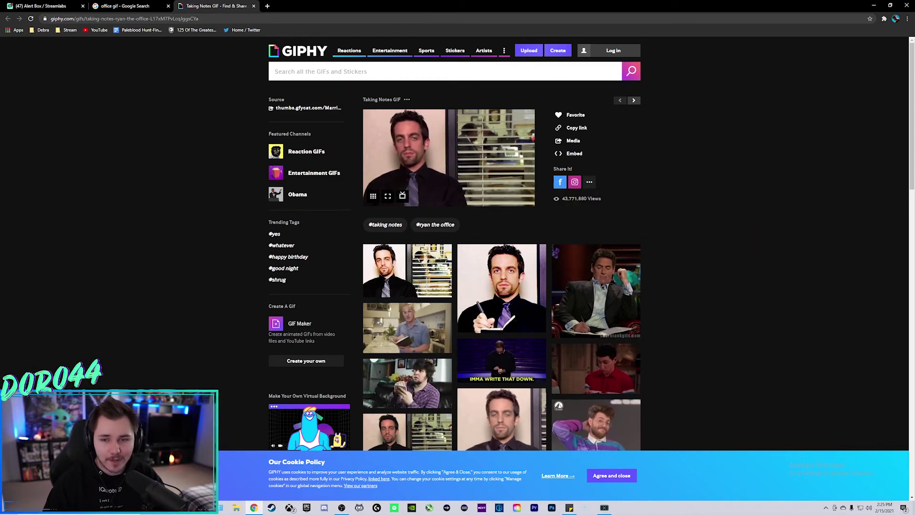
pyautogui.moveTo(459, 156); pyautogui.dragTo(914, 158)
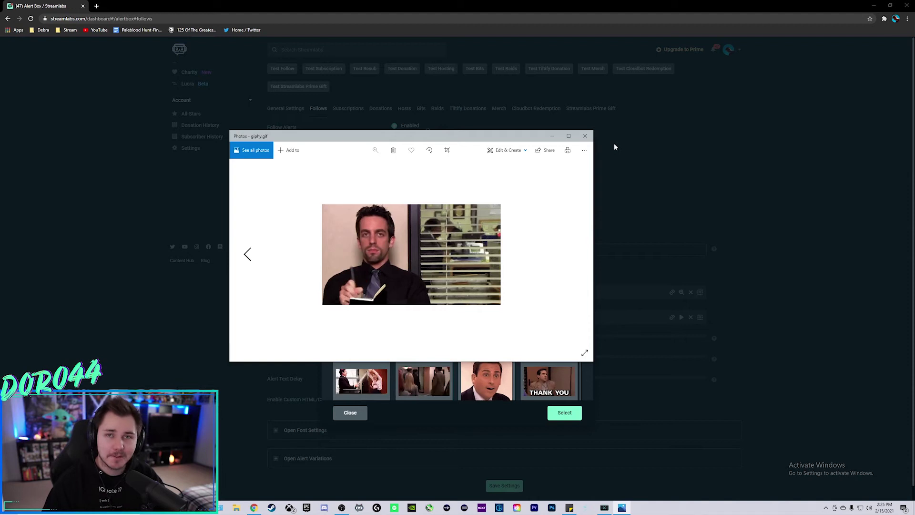
pyautogui.click(585, 136)
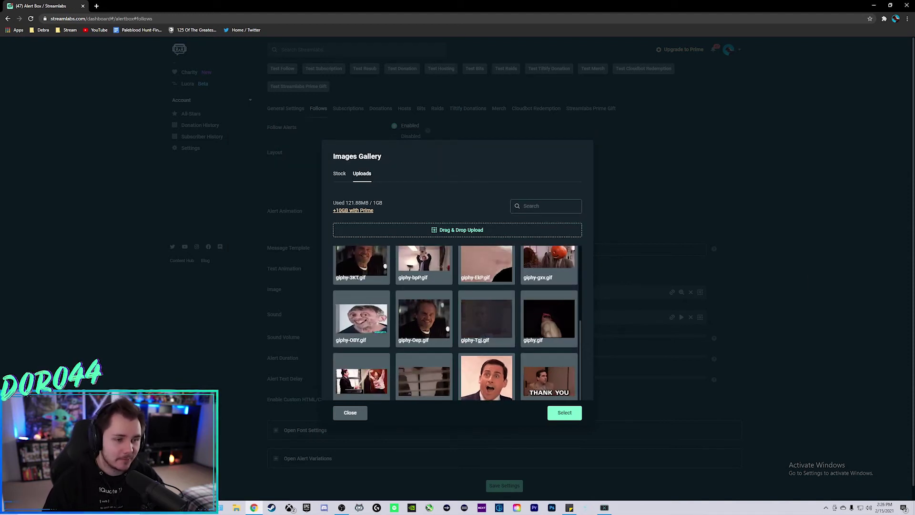
# Upload giphy.gif to the Images Gallery and select it as the follow alert image.
pyautogui.moveTo(914, 229); pyautogui.dragTo(453, 233)
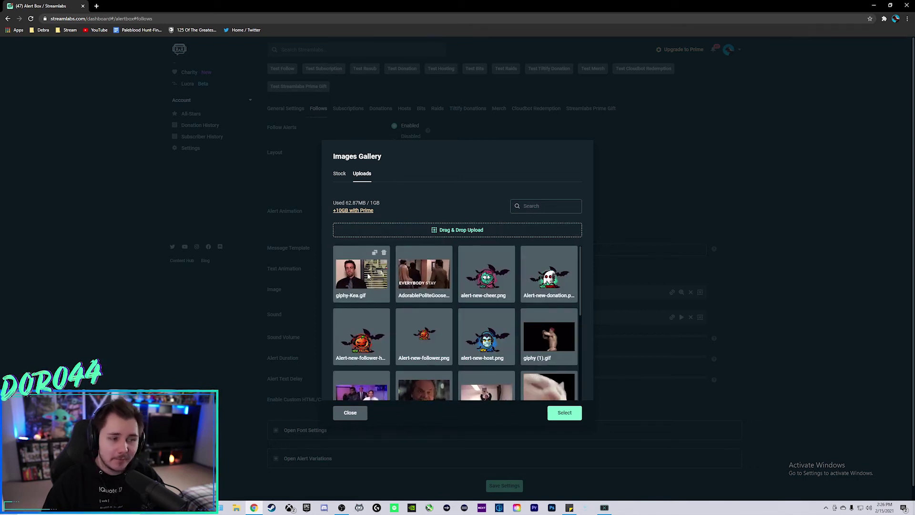
pyautogui.click(368, 276)
pyautogui.click(566, 416)
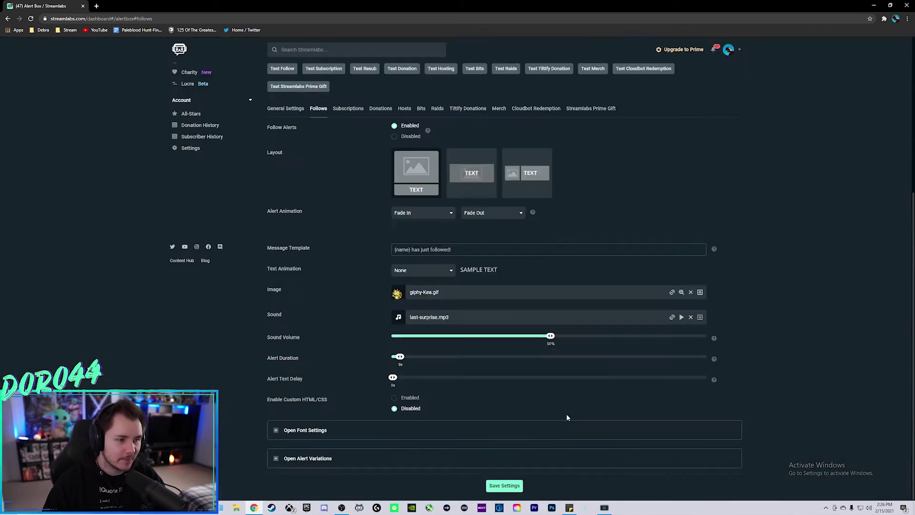
# Save the follow alert settings and send a test follow alert.
pyautogui.click(504, 486)
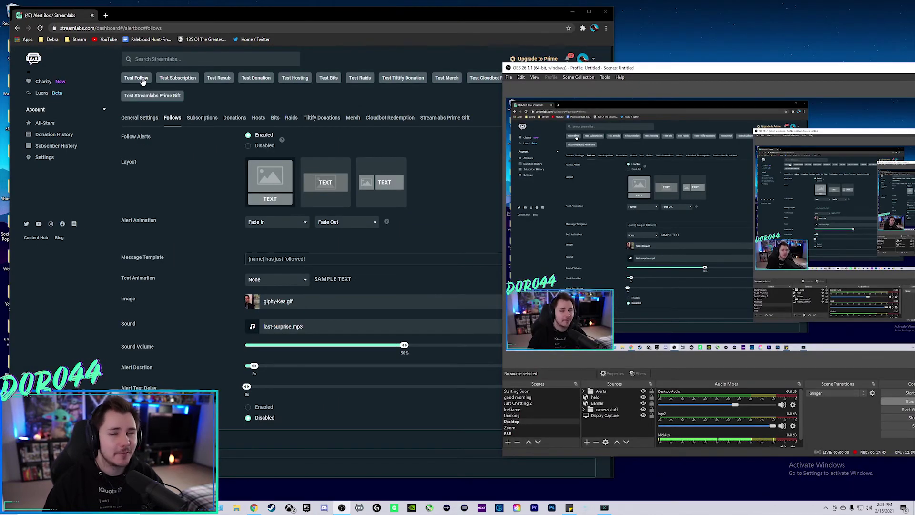
pyautogui.click(142, 81)
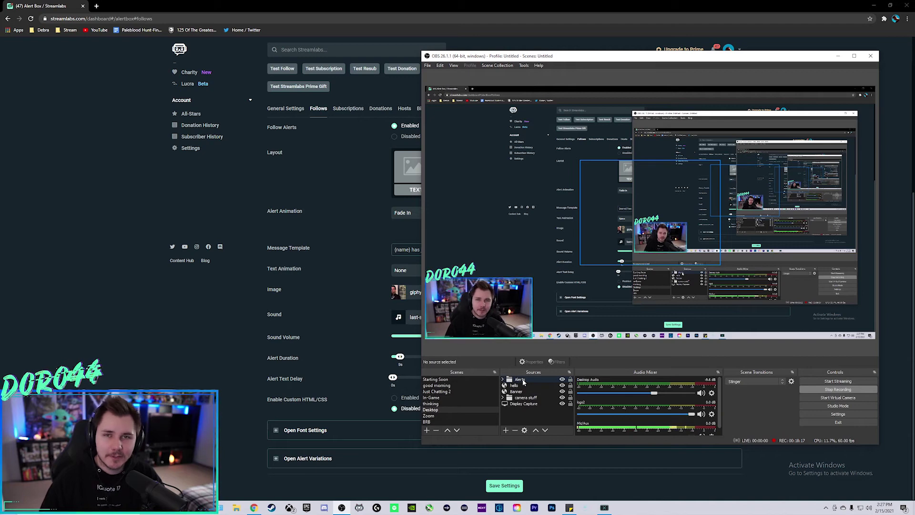
# In OBS, expand the Alerts group and center its AlertStreamlabs source on the screen.
pyautogui.click(502, 380)
pyautogui.rightClick(524, 392)
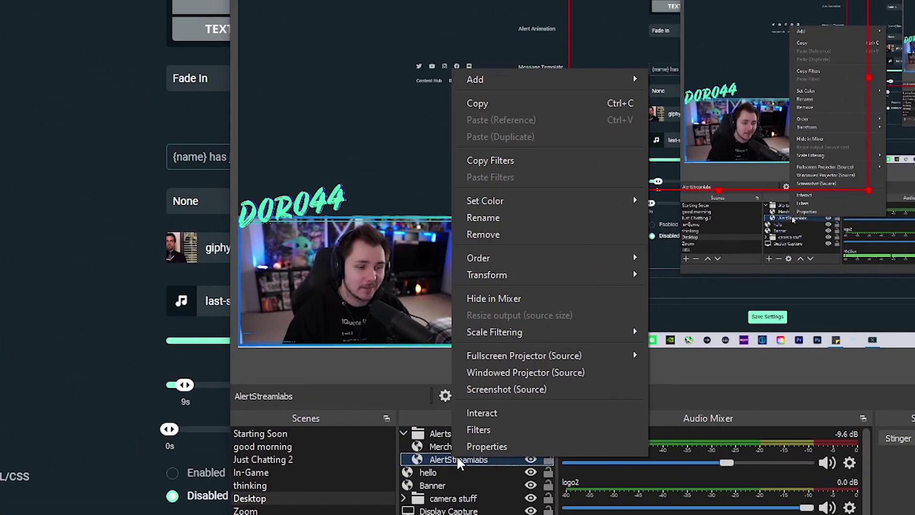
pyautogui.moveTo(484, 274)
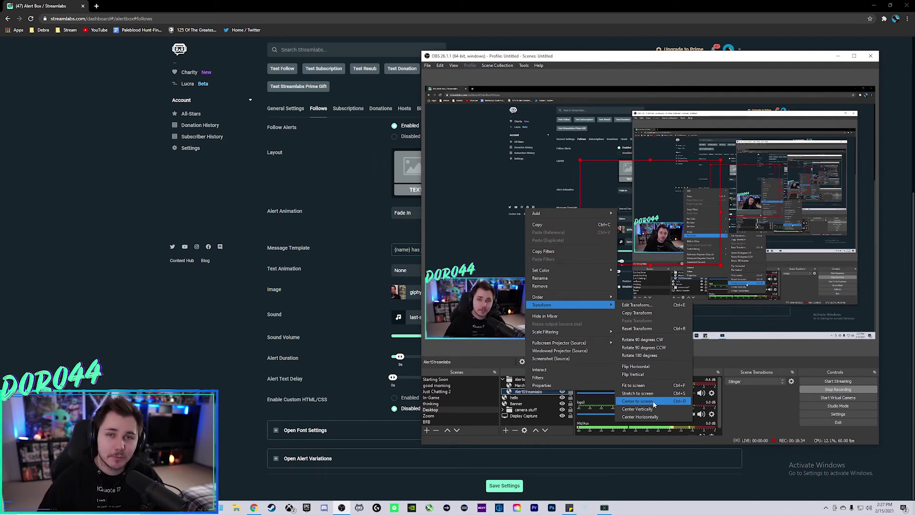
pyautogui.click(654, 401)
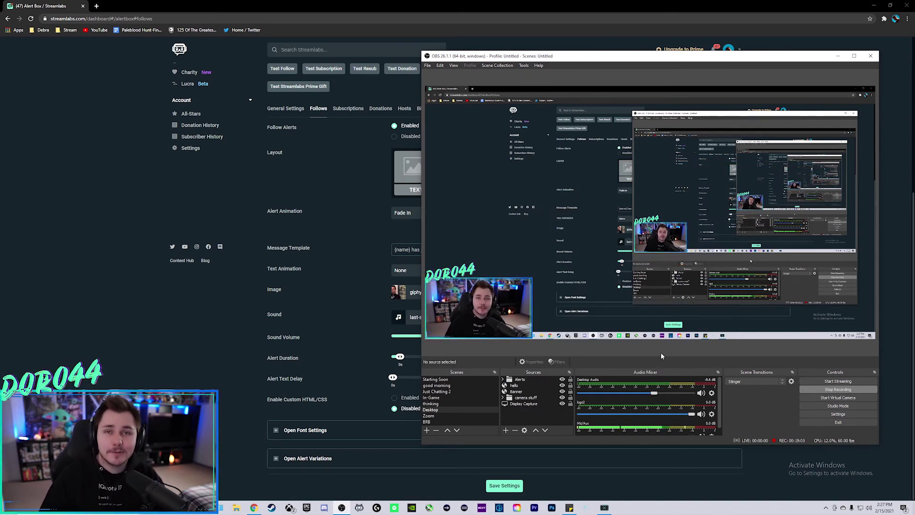
# Back in Streamlabs, open the follow alert's Sounds Gallery and browse the stock sounds.
pyautogui.click(348, 317)
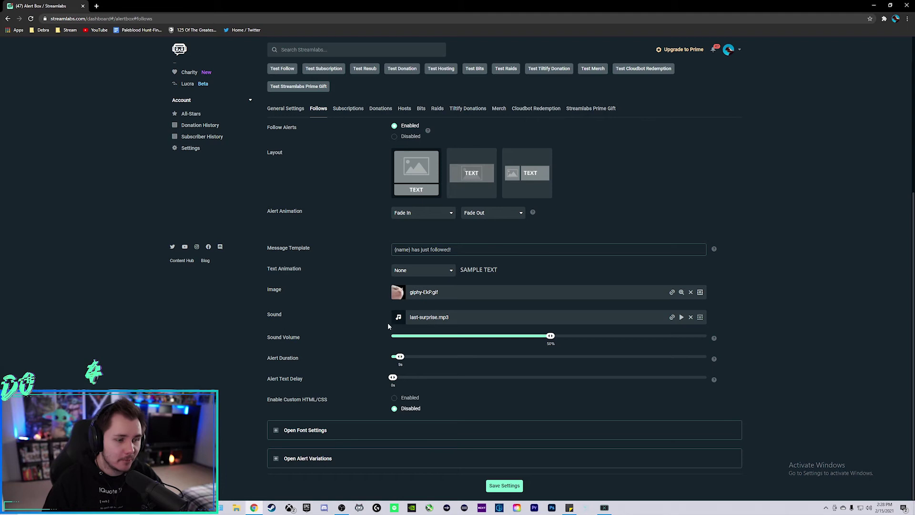
pyautogui.click(701, 318)
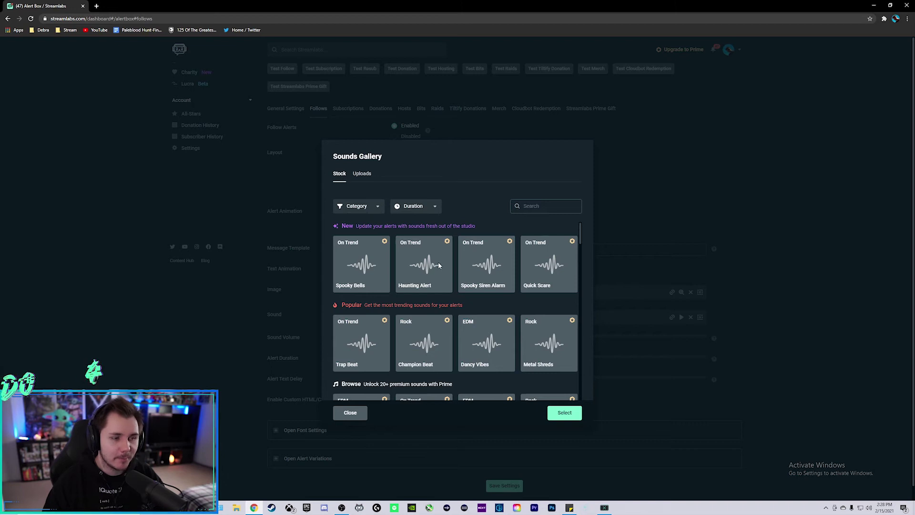
pyautogui.scroll(-10, 439, 265)
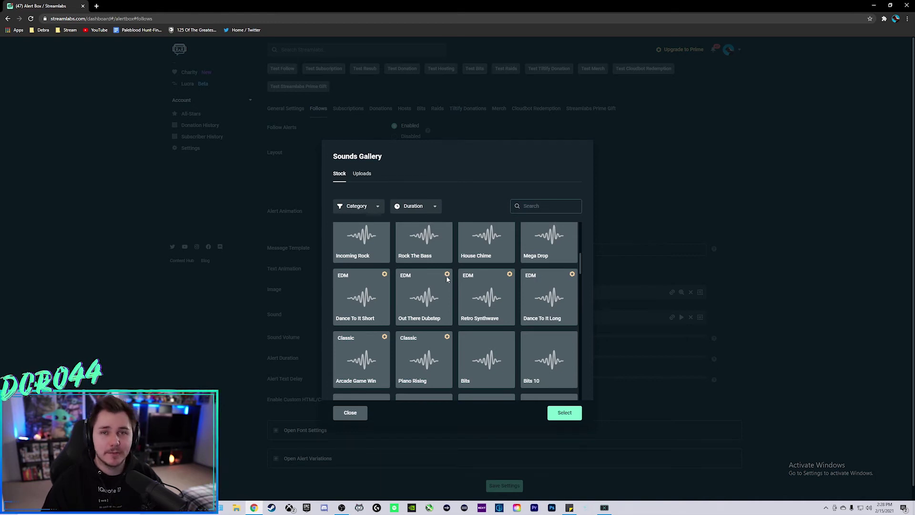
pyautogui.scroll(-2, 446, 276)
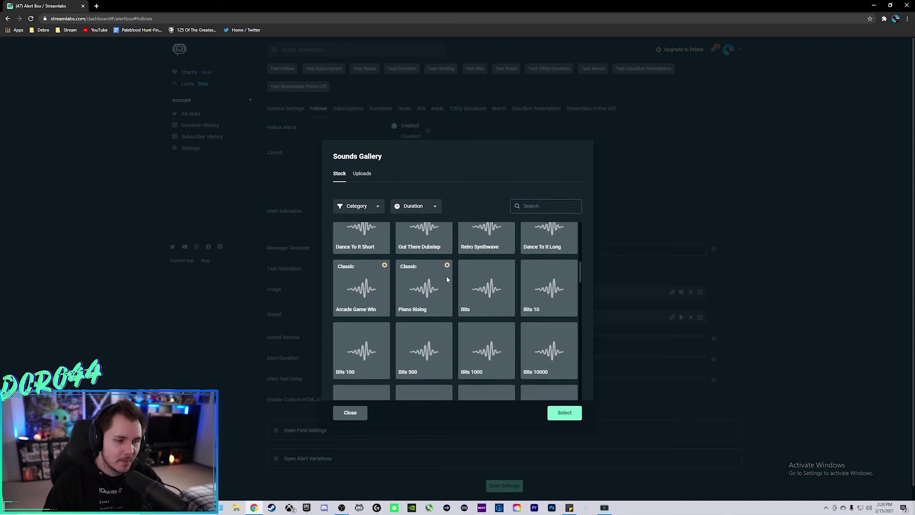
pyautogui.scroll(-2, 503, 329)
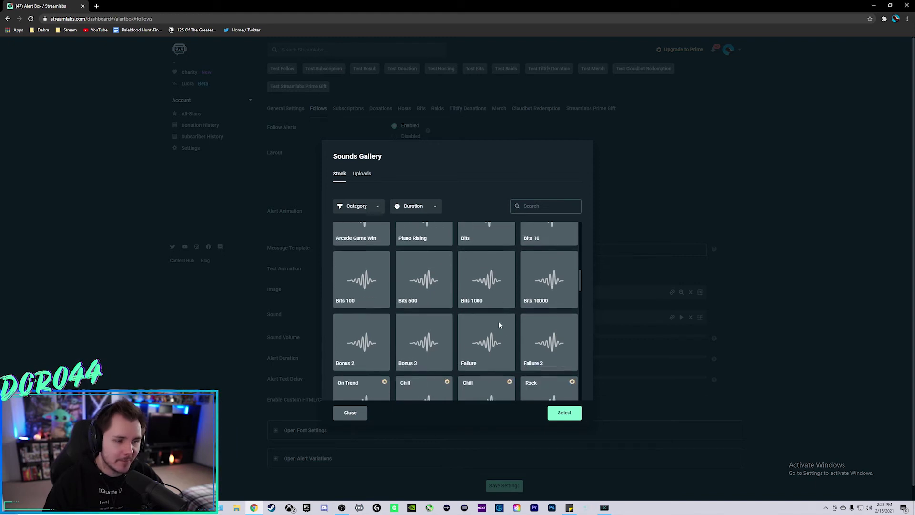
pyautogui.scroll(-1, 436, 286)
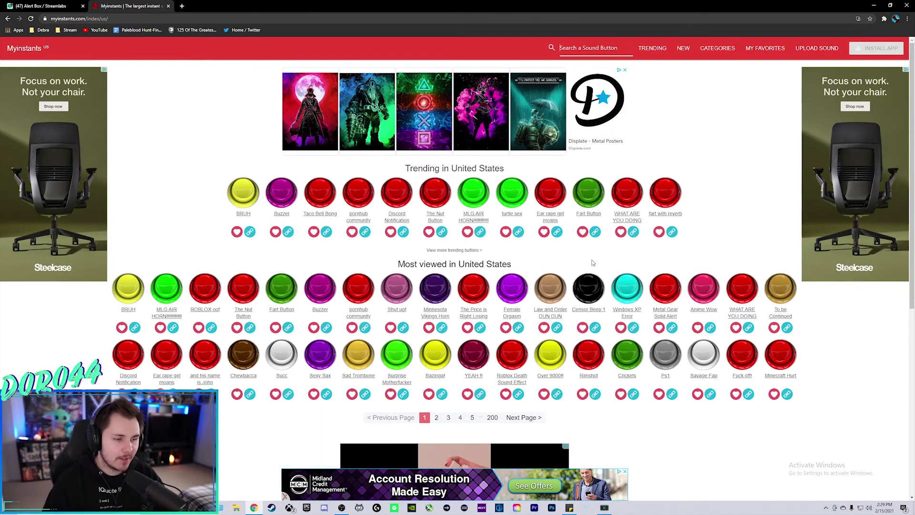
# On Myinstants, browse the Games sound category and open the page of The Price is Right Losing Horn.
pyautogui.click(717, 49)
pyautogui.scroll(-1, 596, 183)
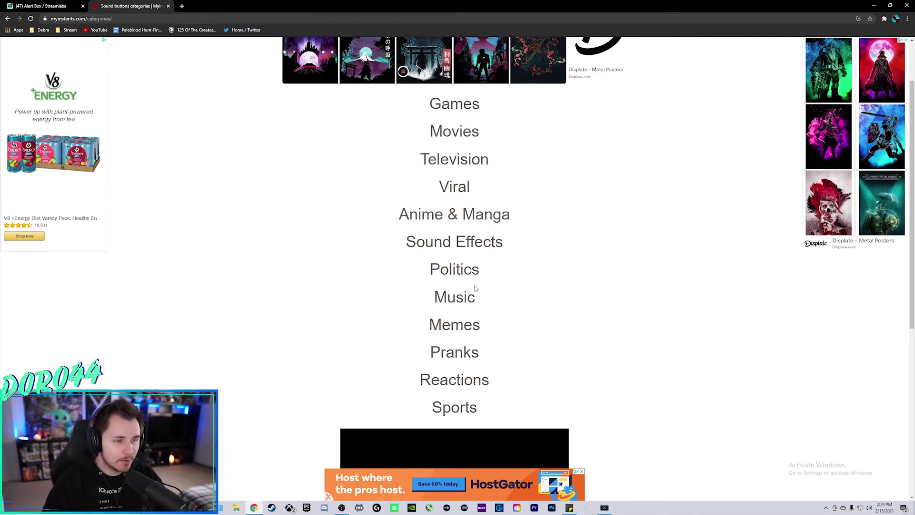
pyautogui.scroll(2, 566, 275)
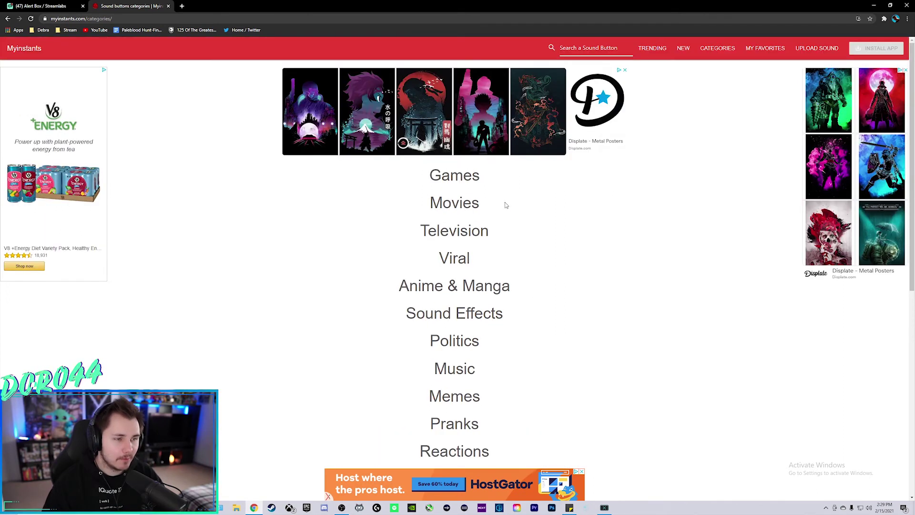
pyautogui.click(455, 176)
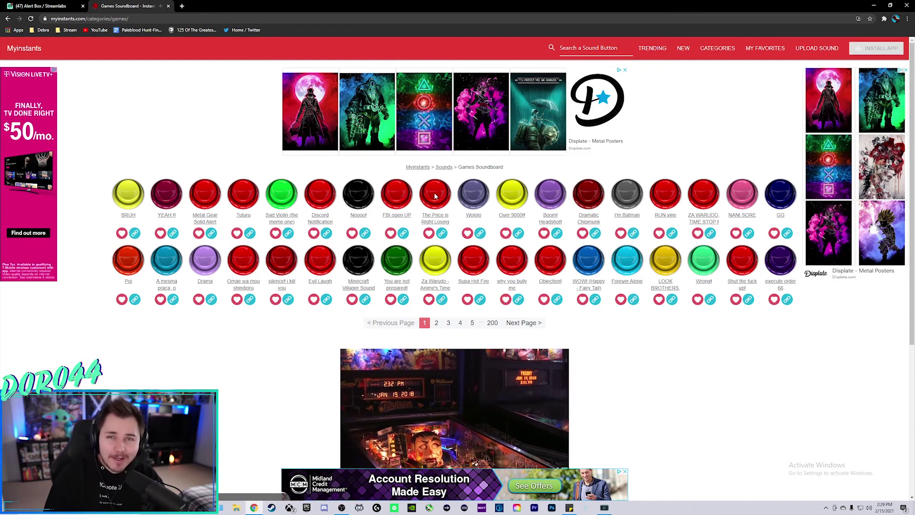
pyautogui.click(438, 217)
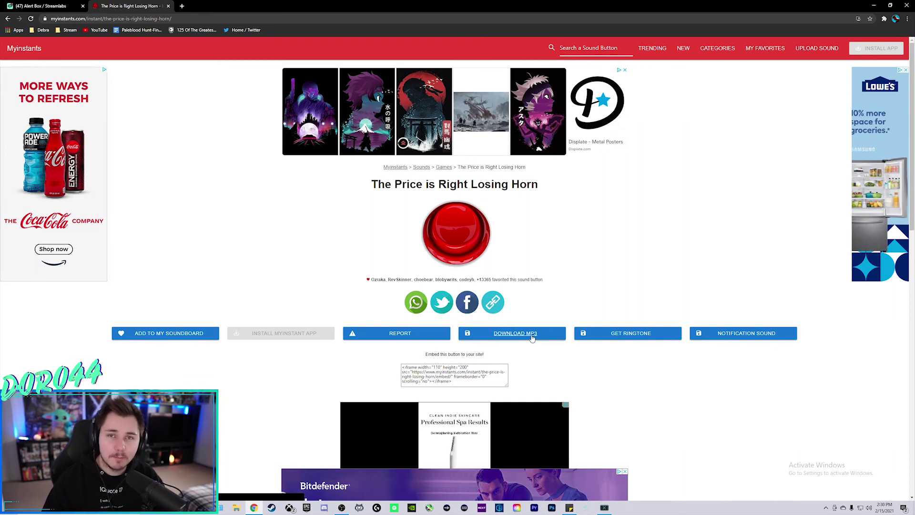
# Back in Streamlabs, view the uploaded sounds in the follow alert's Sounds Gallery and save the follow alert settings.
pyautogui.click(43, 5)
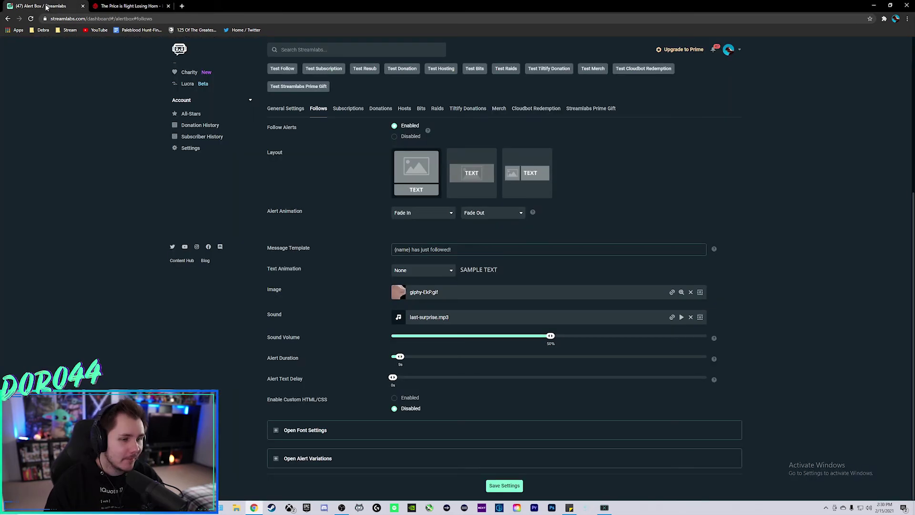
pyautogui.click(700, 317)
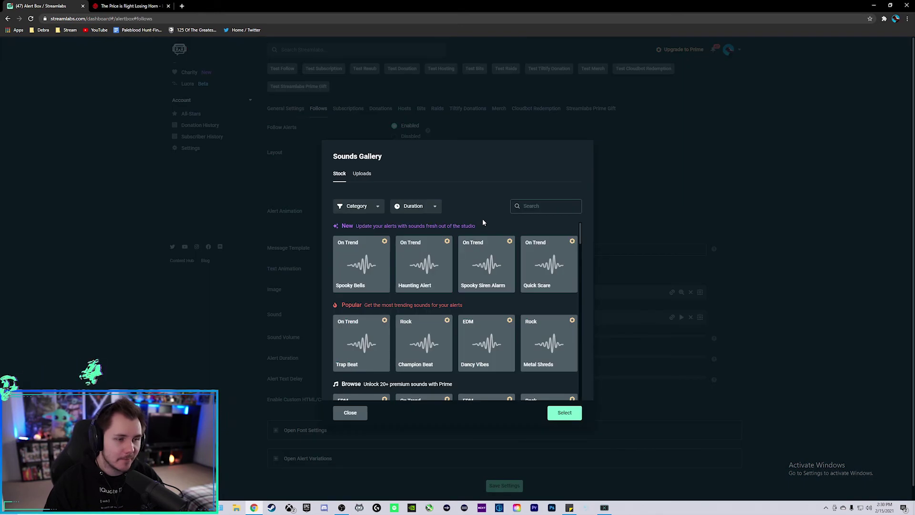
pyautogui.click(366, 175)
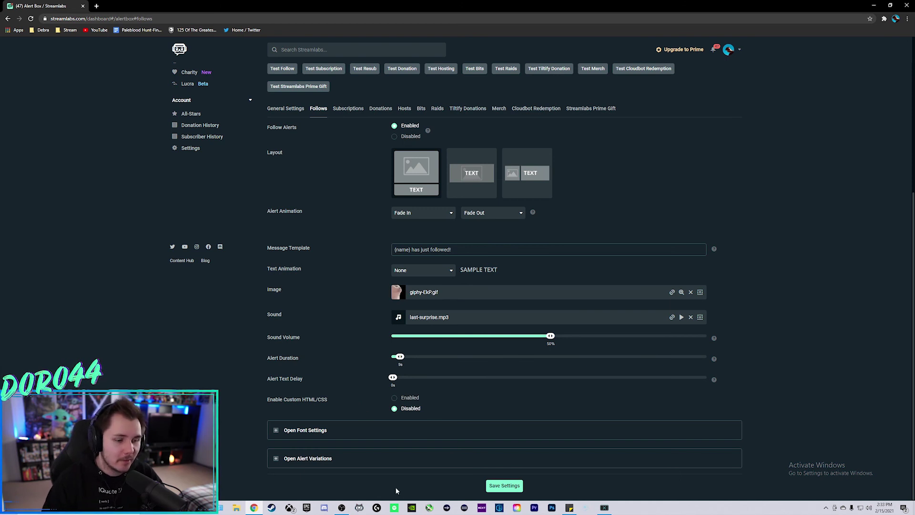
pyautogui.click(505, 486)
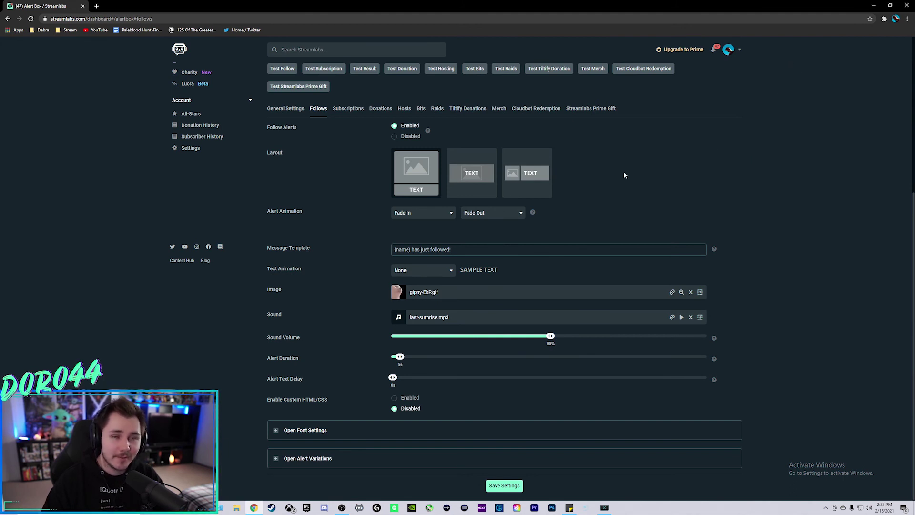
# Review the Subscriptions, Donations and Hosts alert settings.
pyautogui.click(344, 109)
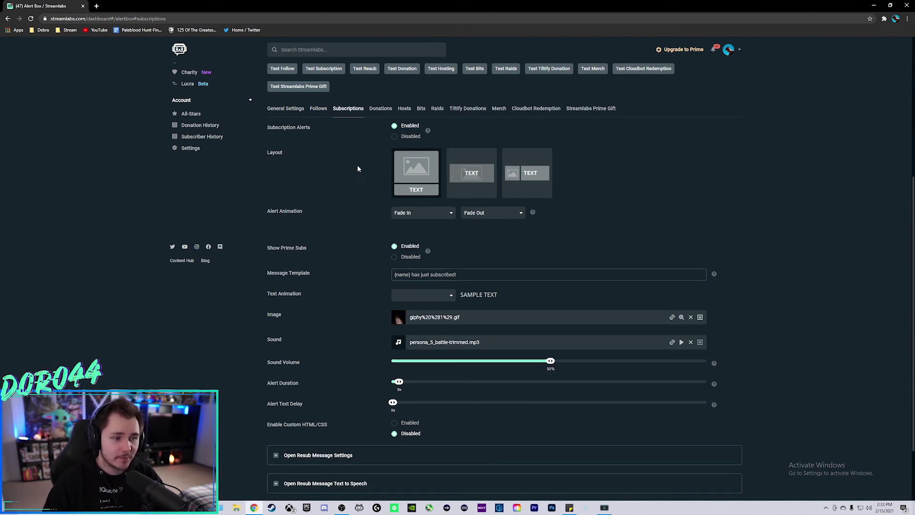
pyautogui.click(380, 108)
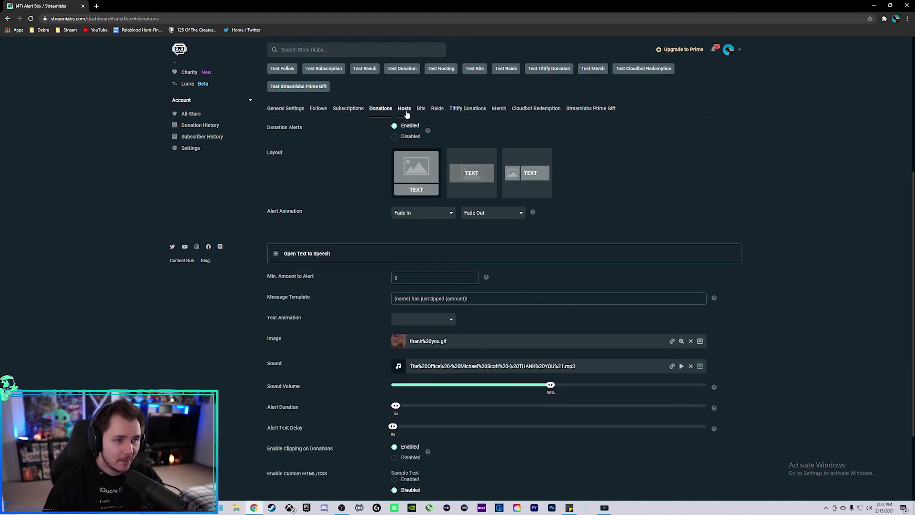
pyautogui.click(404, 109)
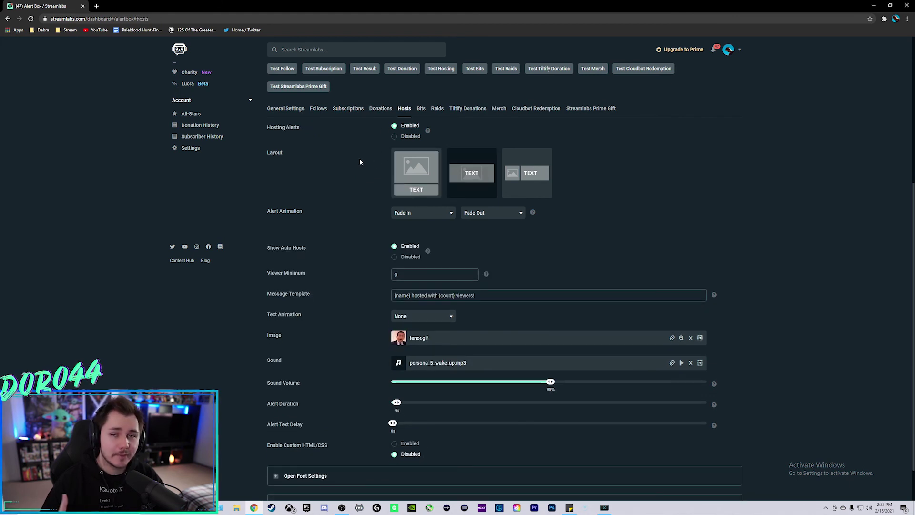